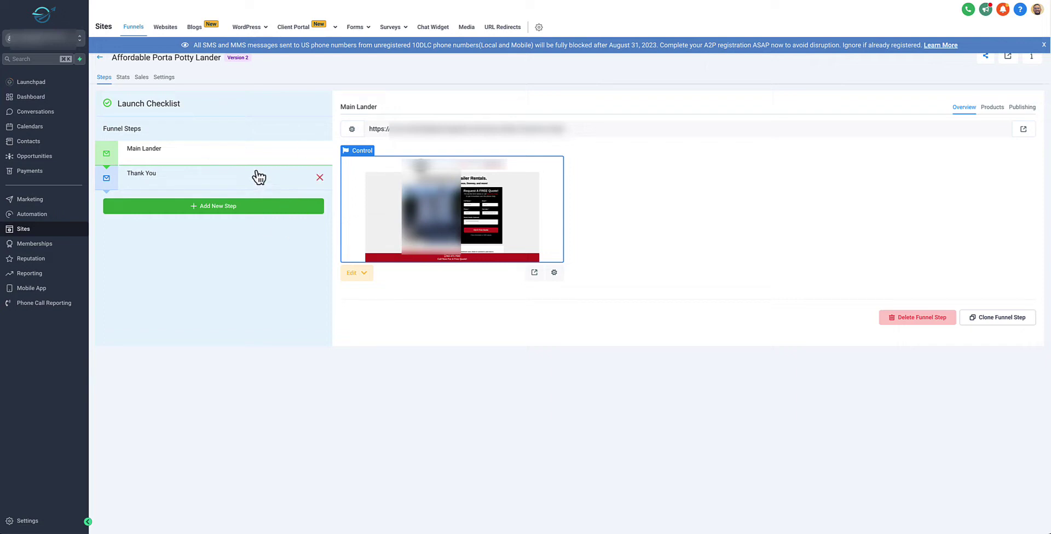
Open the funnel's settings, switch to Google Ads and open its Conversions page.
left_click(164, 78)
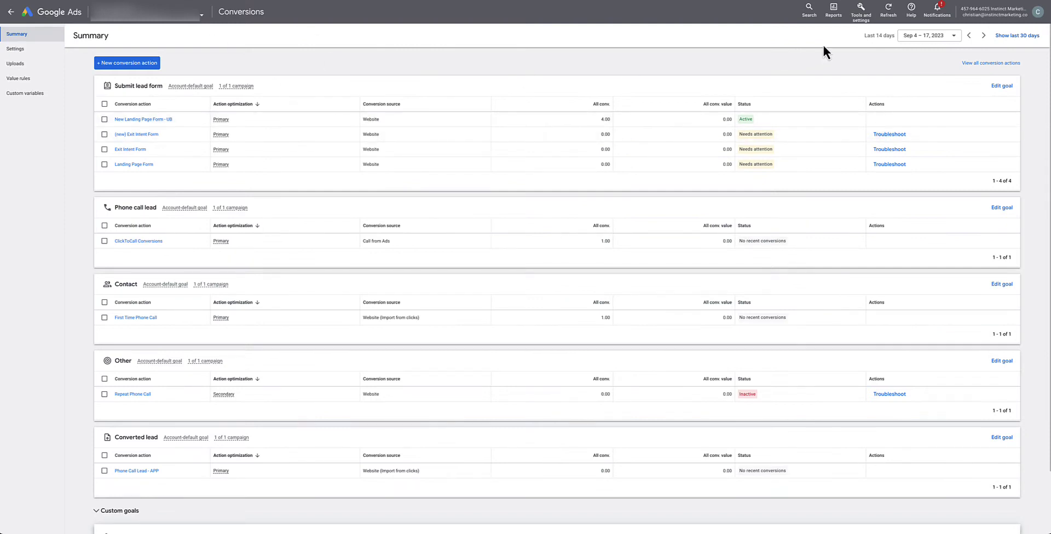
left_click(860, 20)
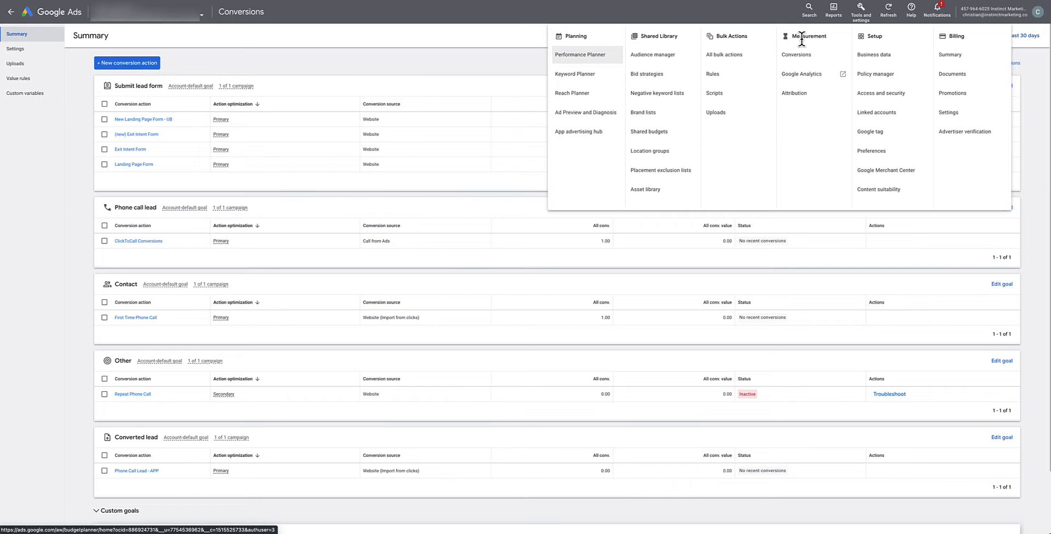
left_click(789, 57)
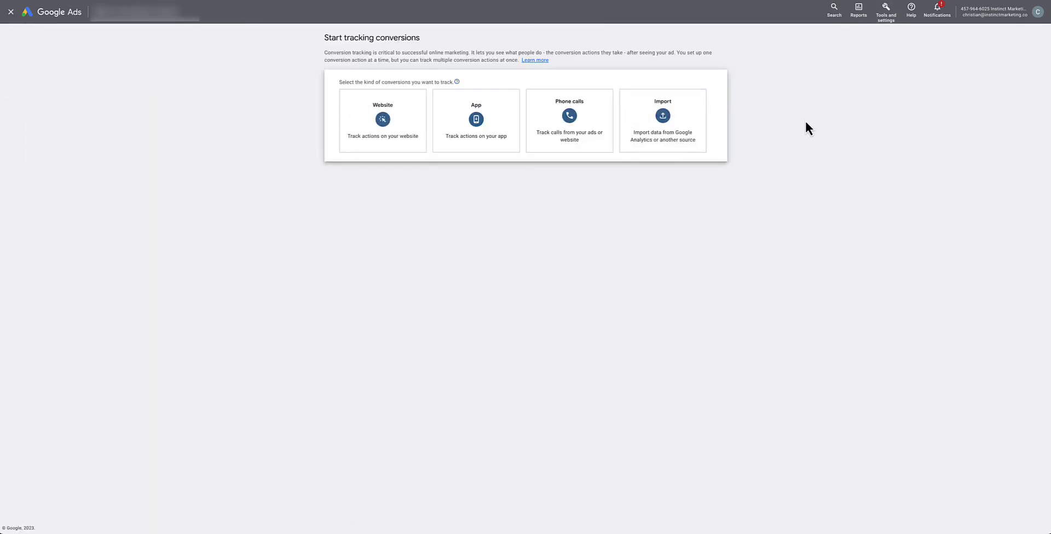
left_click(386, 131)
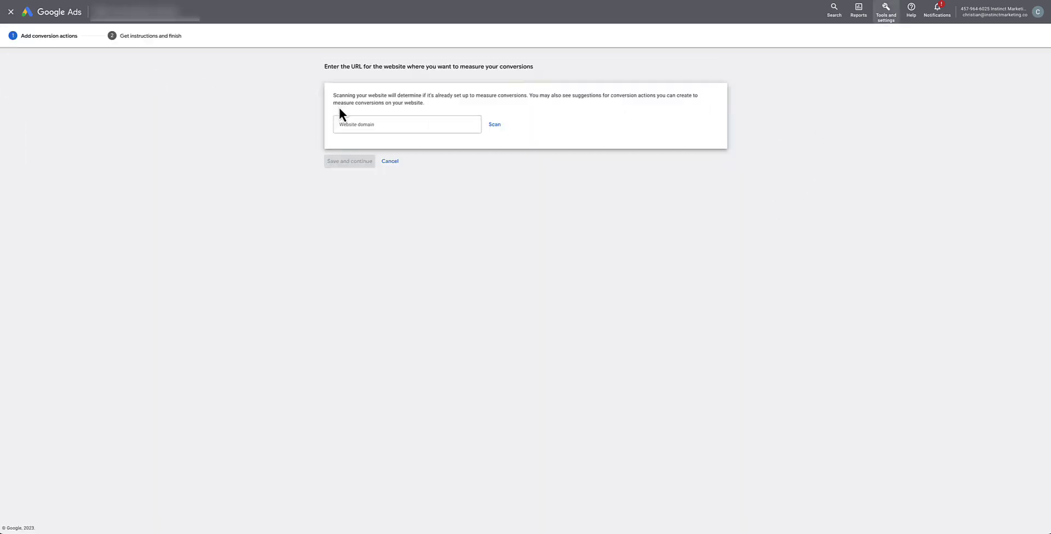
left_click(400, 124)
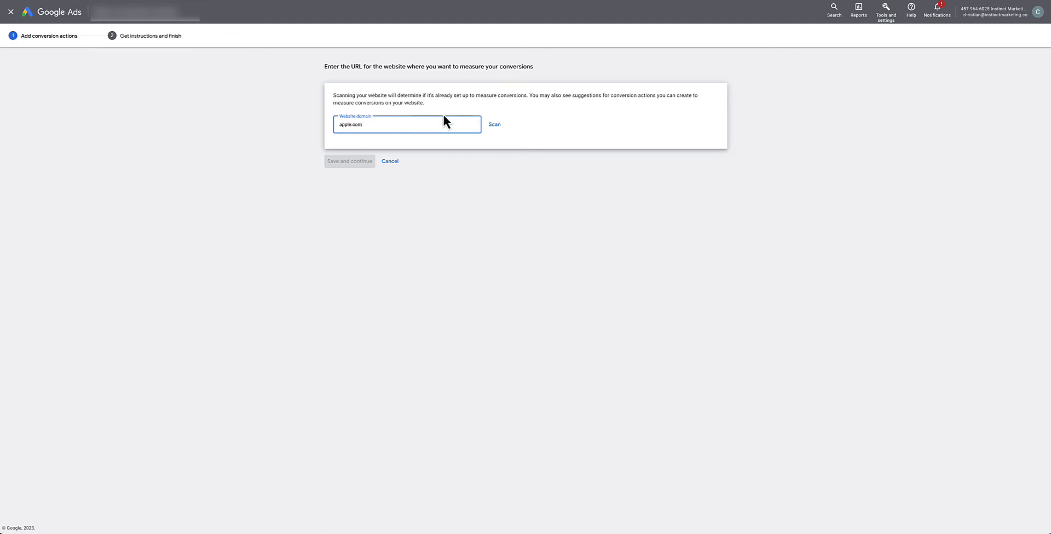
left_click(499, 124)
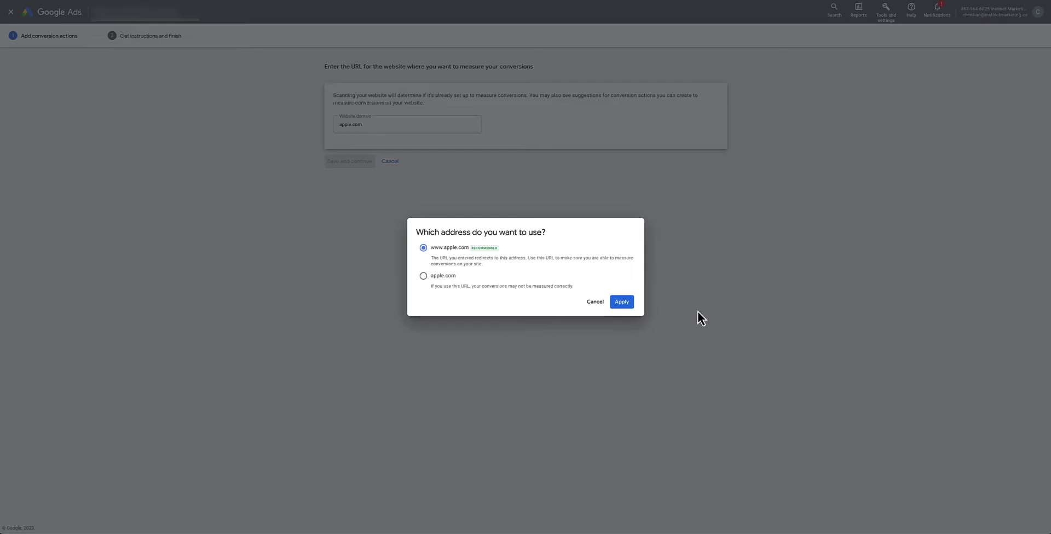
left_click(621, 302)
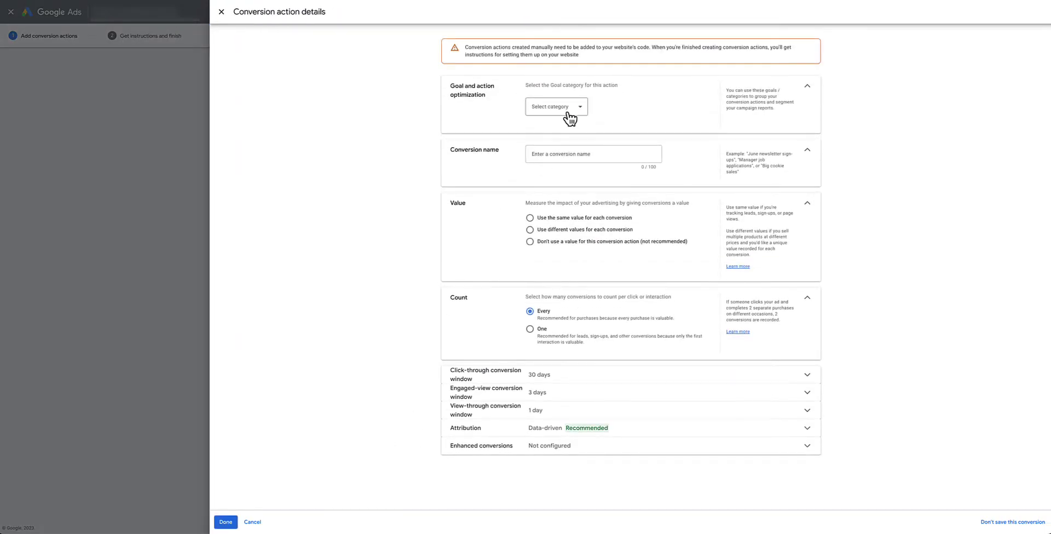
Set the manual conversion action's goal category to Submit lead form and check its optimization options.
left_click(560, 113)
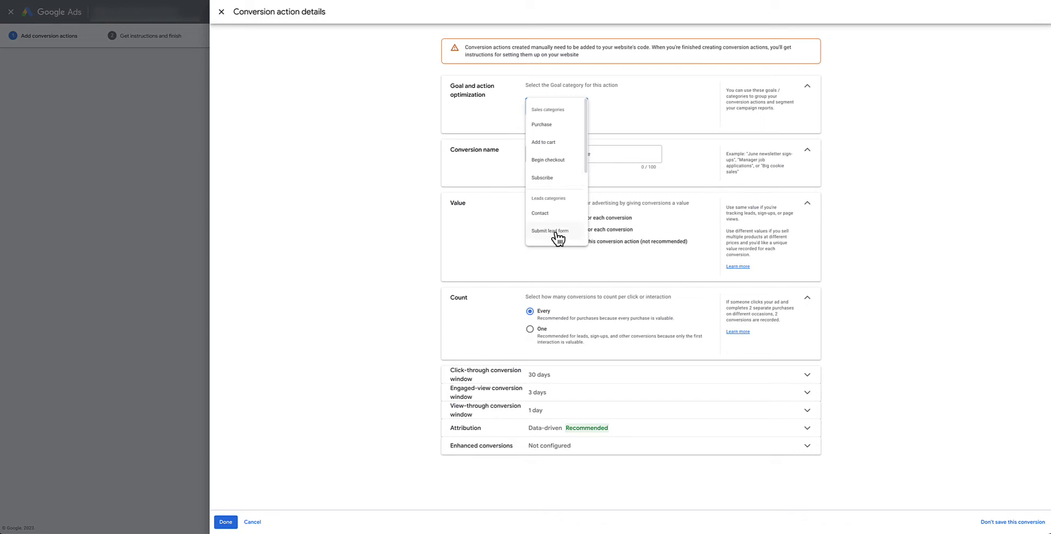
left_click(555, 233)
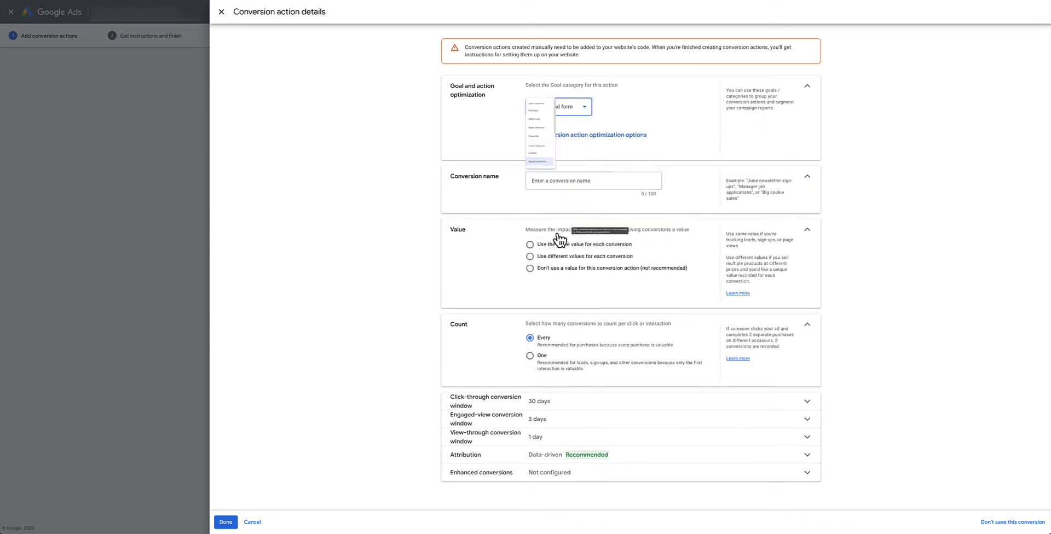
left_click(559, 136)
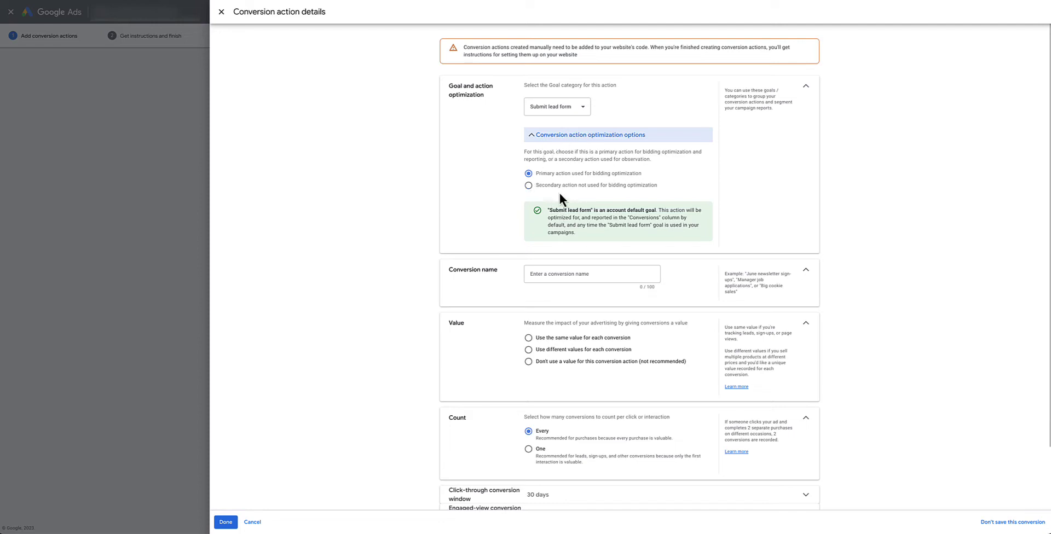
left_click(538, 137)
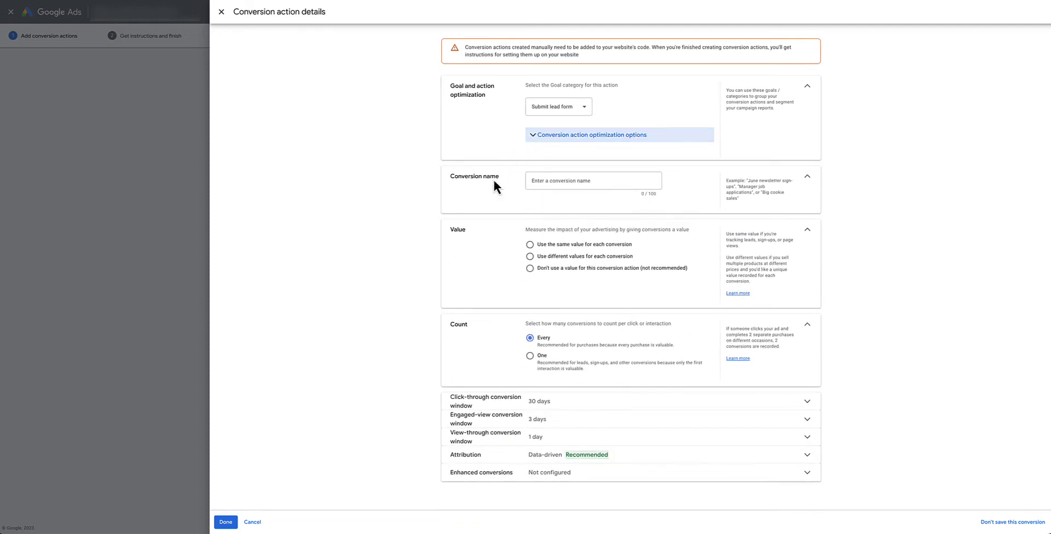
Name the conversion action "Submit Lead Form".
left_click(541, 180)
type("Submit Lead Form")
key("ctrl+a")
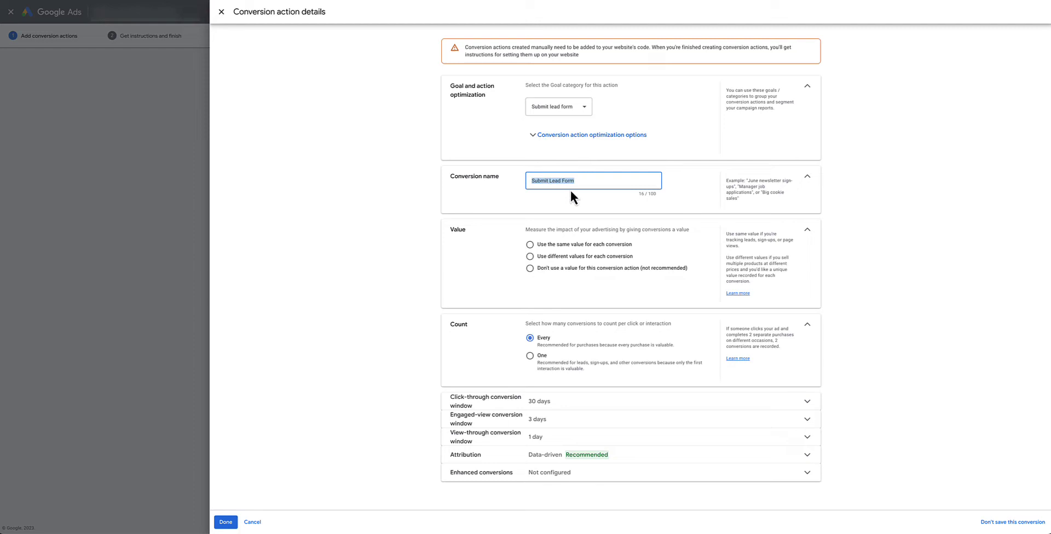
Set the conversion action to use no value and to count only one conversion per interaction.
left_click(563, 277)
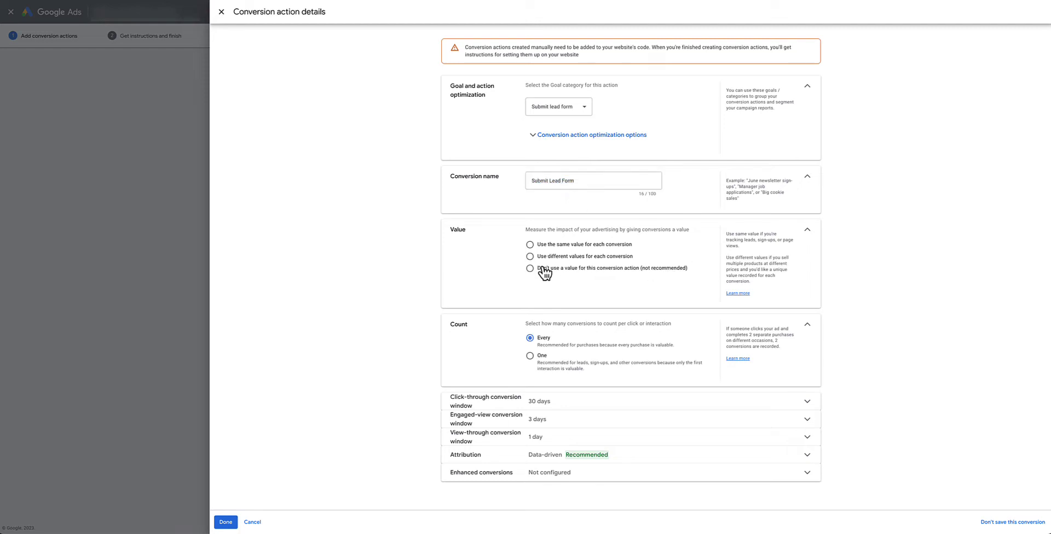
left_click(653, 269)
left_click(558, 360)
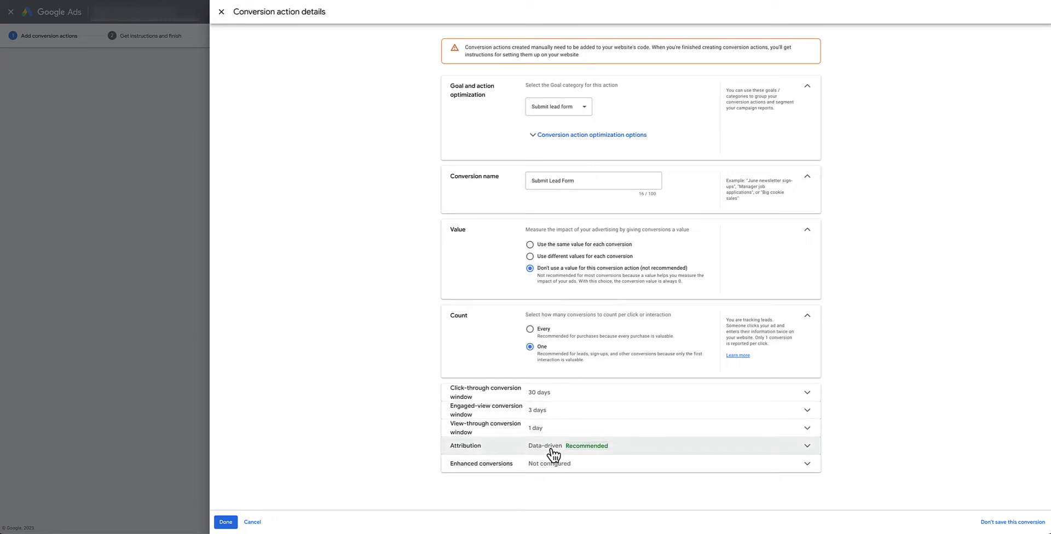
Set the attribution model to Last click and finish the conversion action's details.
left_click(489, 448)
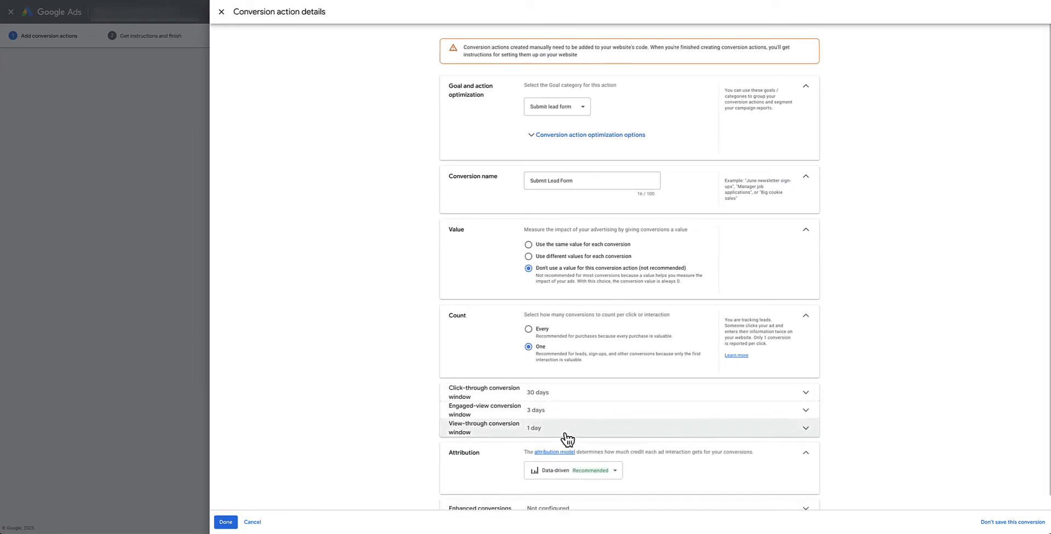
left_click(583, 447)
left_click(558, 380)
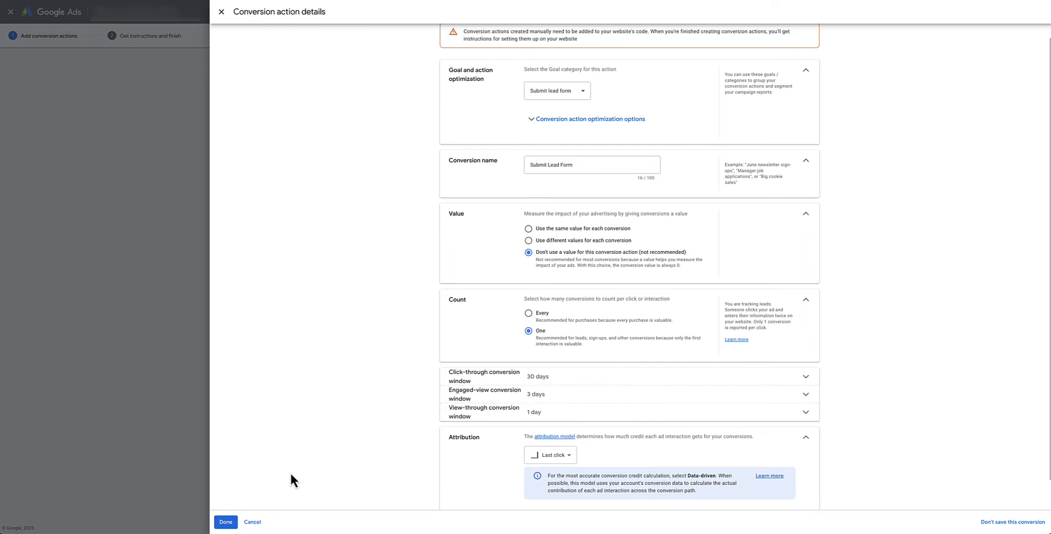
left_click(226, 522)
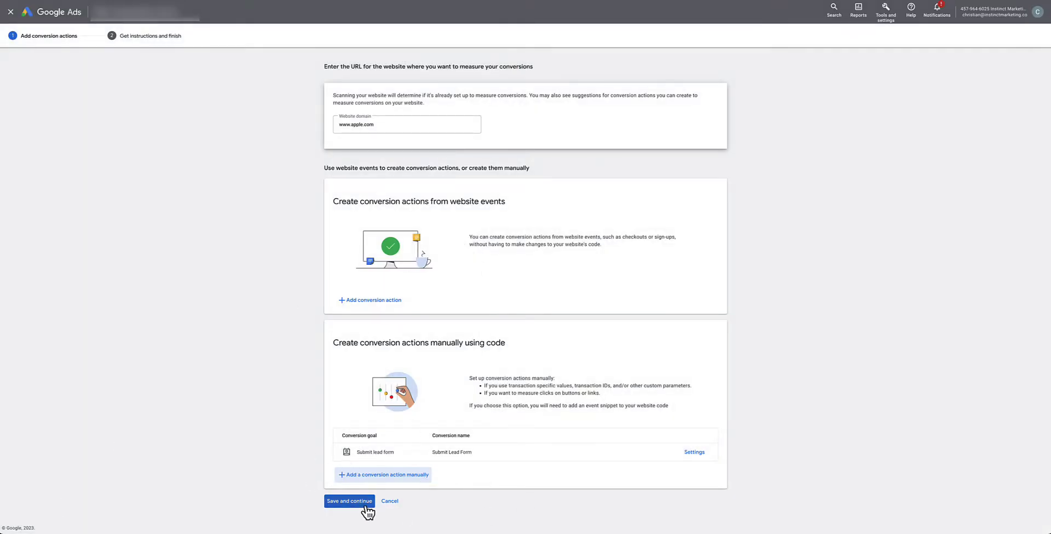
Save the new conversion action, look over the Google tag setup instructions and complete the setup.
left_click(345, 500)
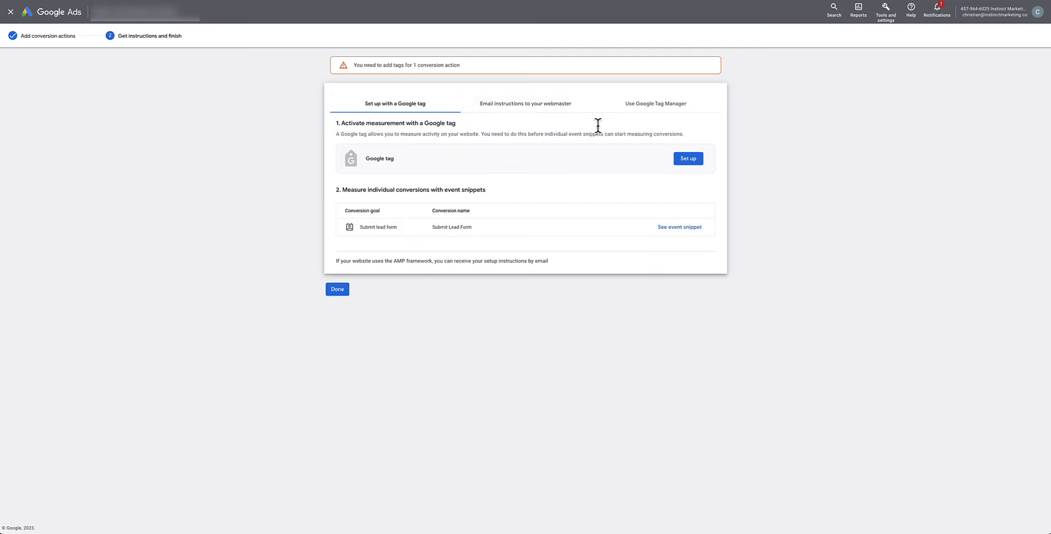
left_click_drag(372, 122, 459, 123)
left_click(655, 131)
left_click(337, 290)
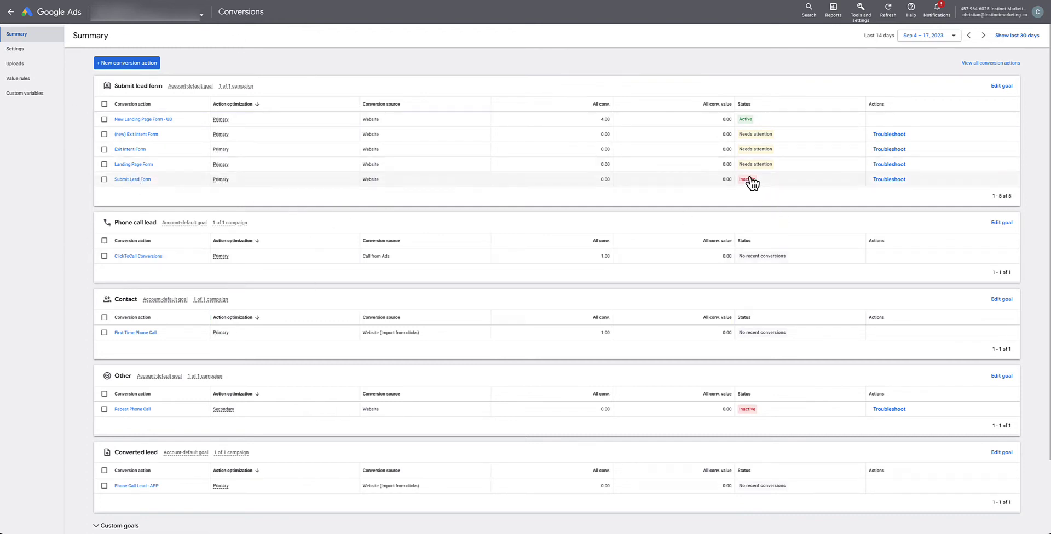
Open the Submit Lead Form conversion's tag setup and choose to install the tag yourself.
mouse_move(742, 184)
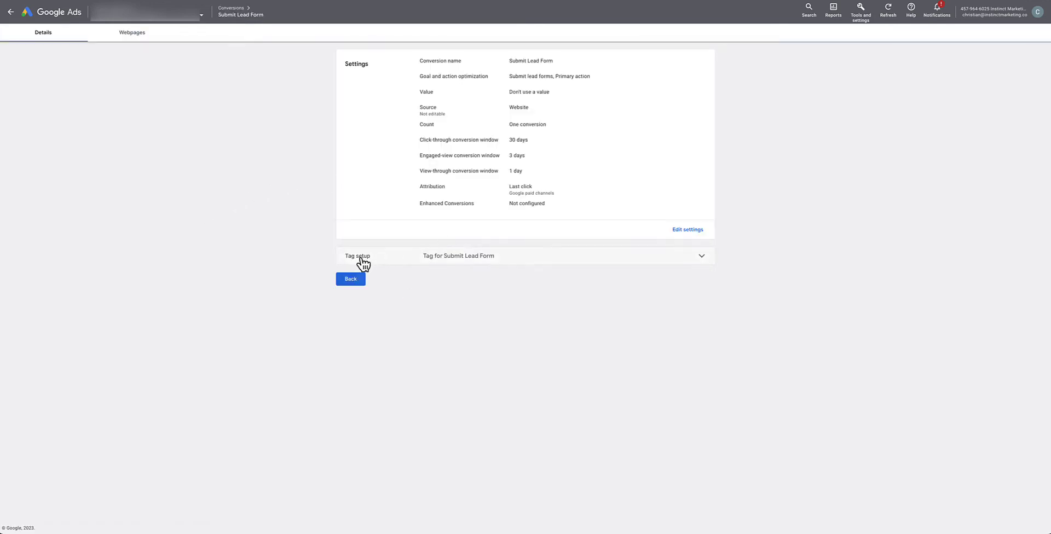
left_click(492, 263)
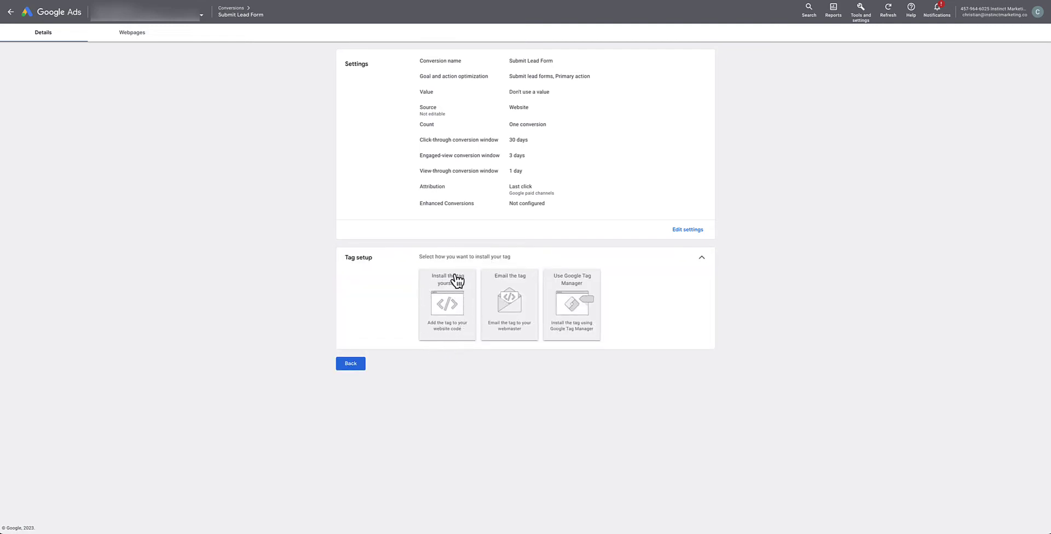
left_click(454, 327)
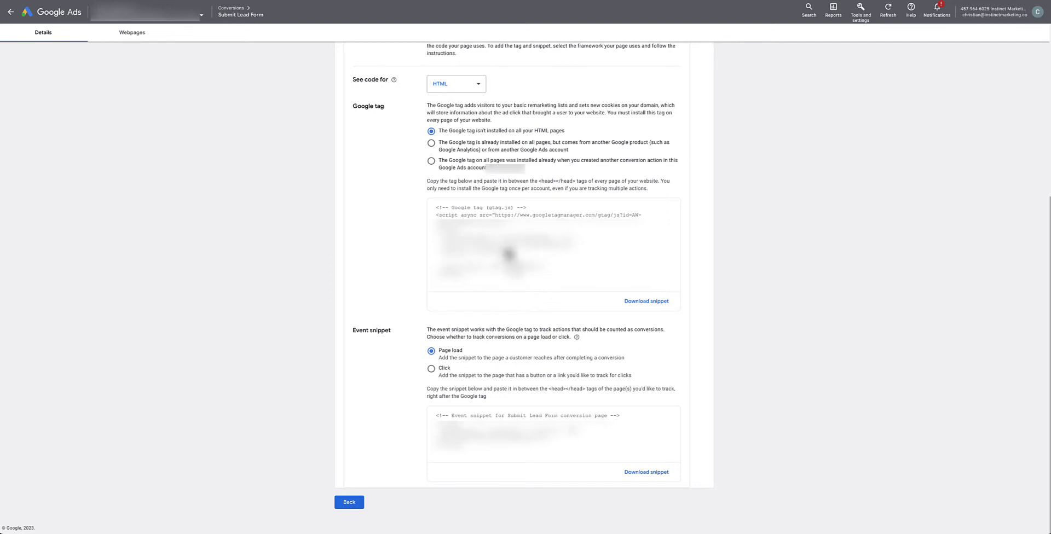
Copy the Google tag code from the tag setup.
left_click(508, 253)
right_click(505, 243)
left_click(537, 263)
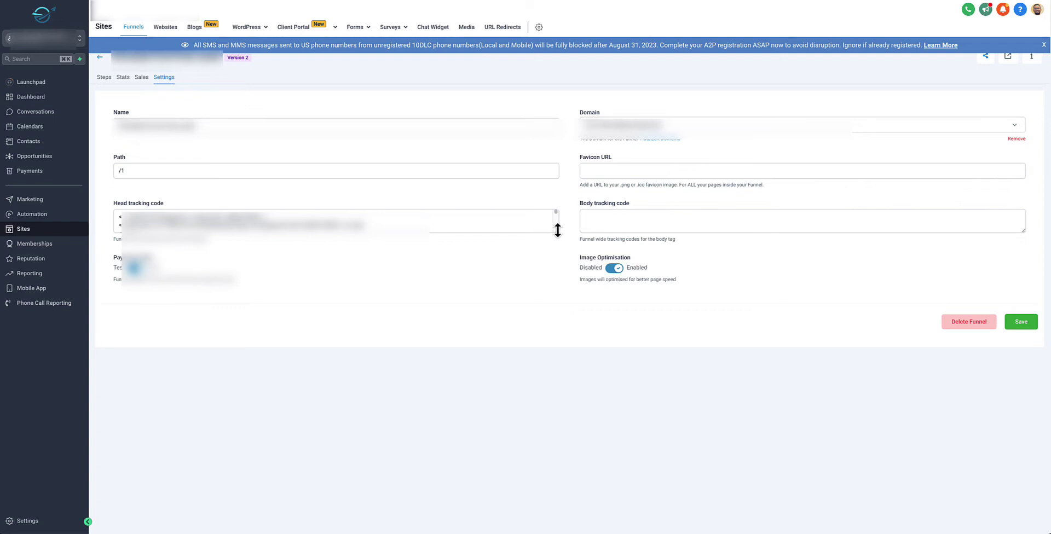
Switch to the funnel settings, enlarge the Head tracking code field, check the Google tag code in it and save.
left_click_drag(557, 230, 557, 336)
left_click_drag(262, 282, 113, 201)
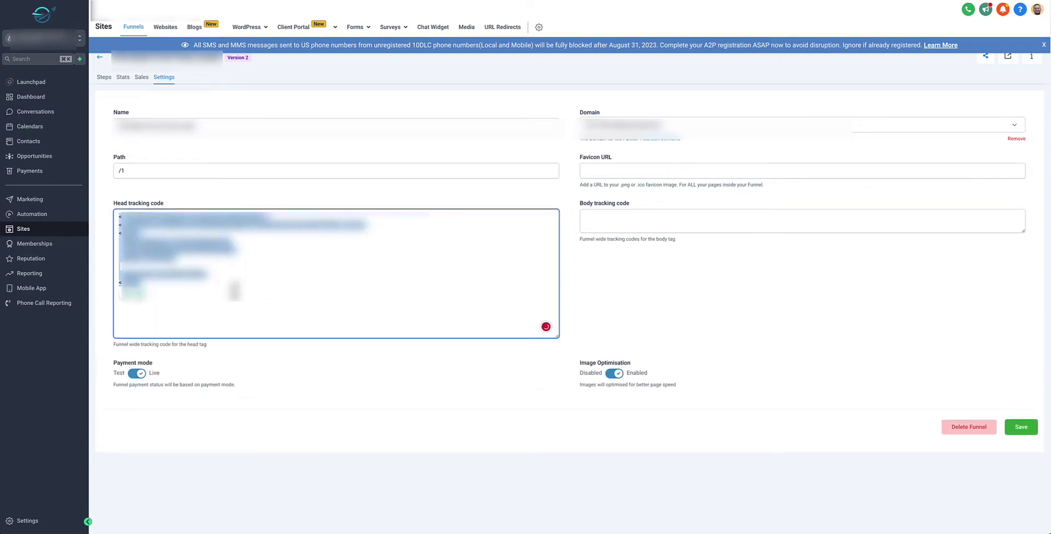
left_click(248, 290)
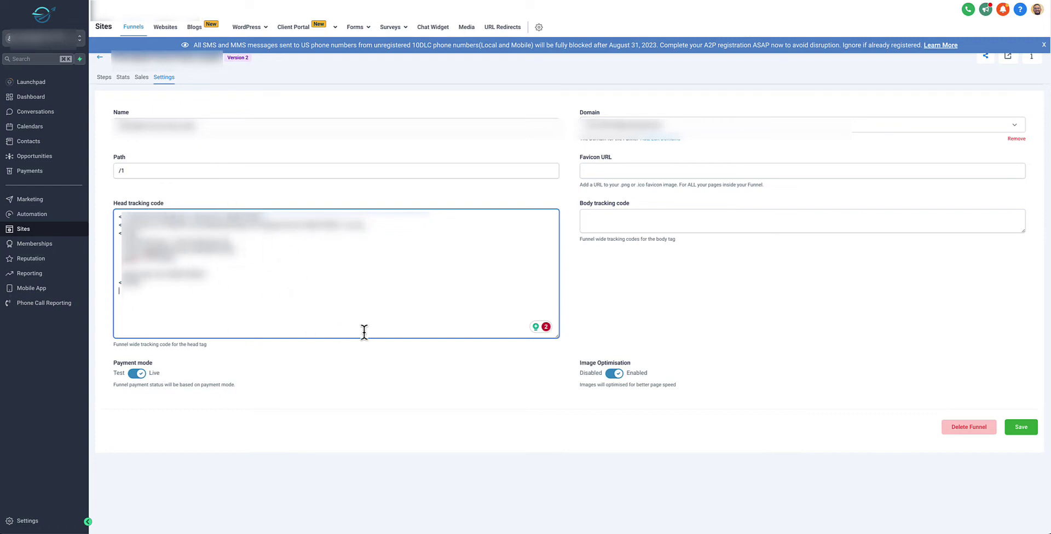
key("ctrl+a")
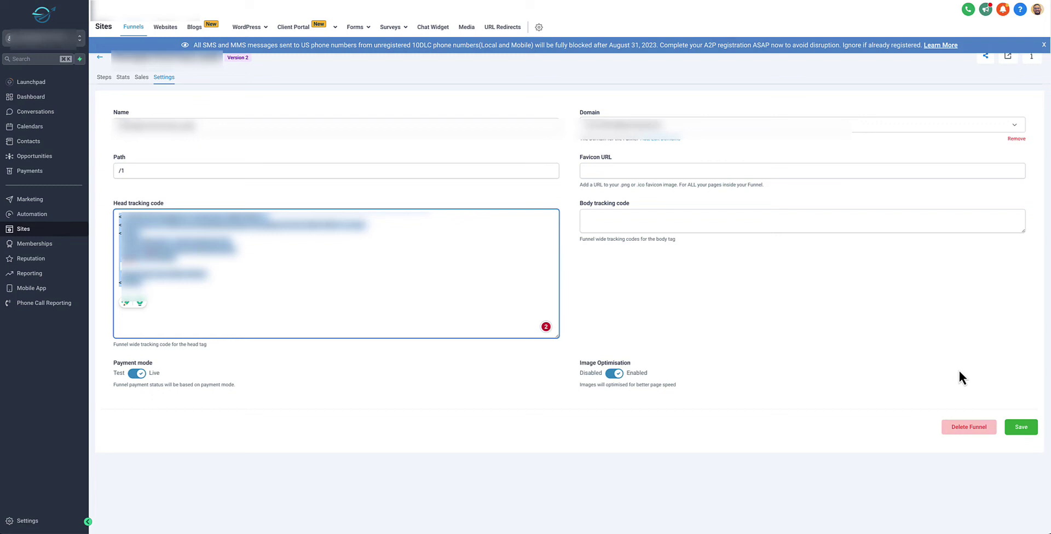
left_click(1021, 427)
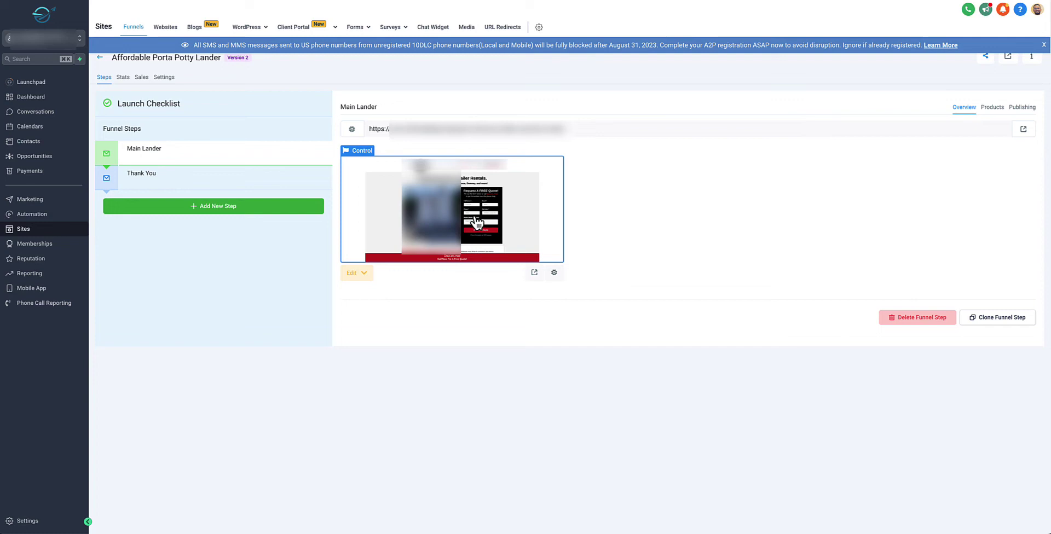
Open the funnel's Thank You page for editing and open its Tracking Code settings.
left_click(162, 181)
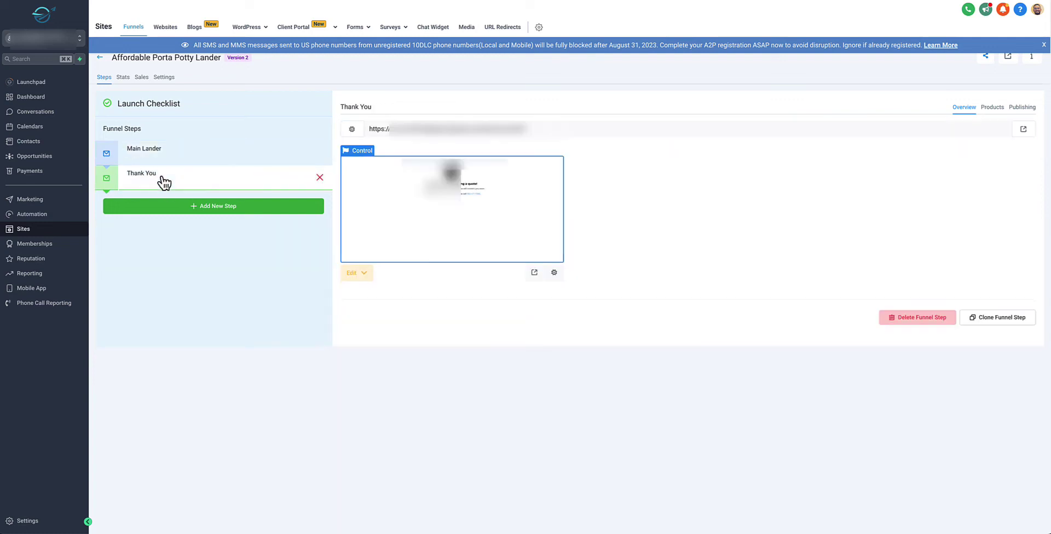
left_click(361, 273)
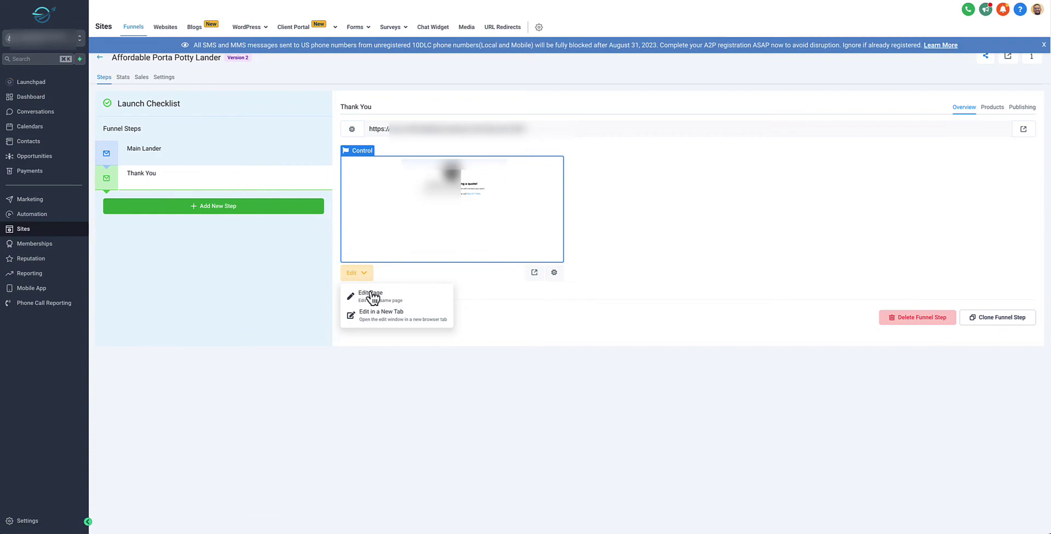
left_click(379, 298)
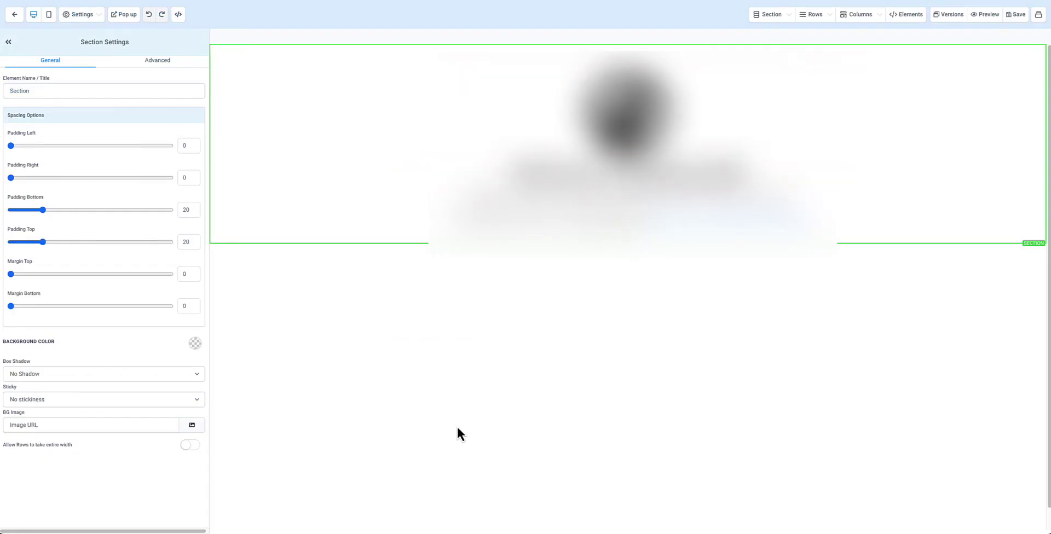
left_click(83, 15)
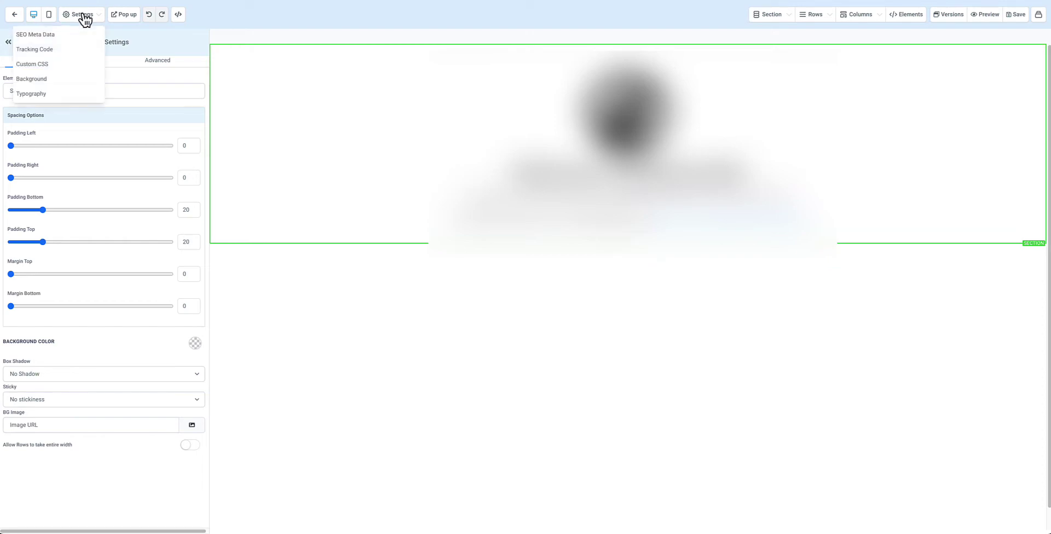
left_click(64, 50)
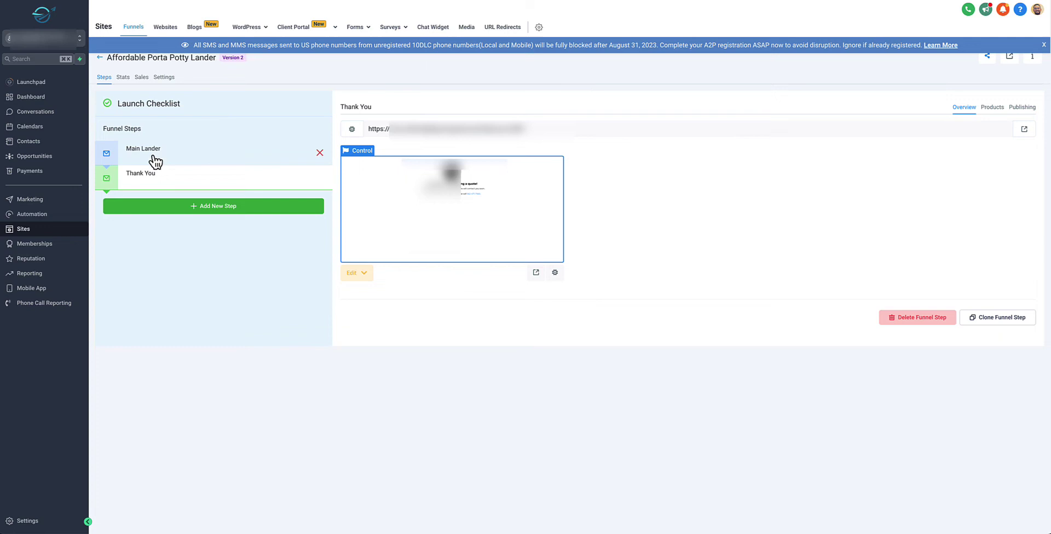
Select the funnel's Main Lander step.
left_click(154, 160)
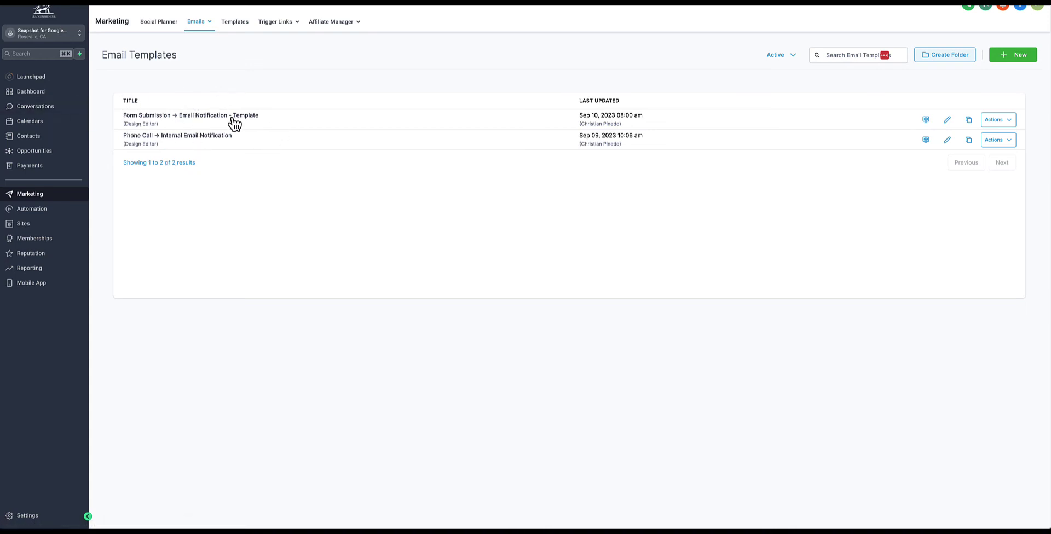
Open the message templates and examine the form submission text message notification template.
left_click(229, 24)
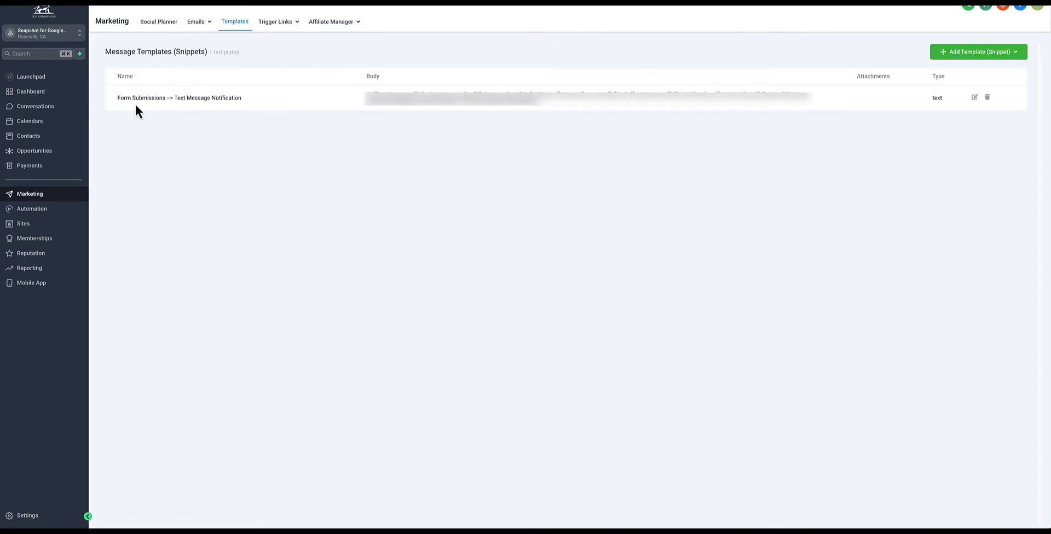
left_click(200, 22)
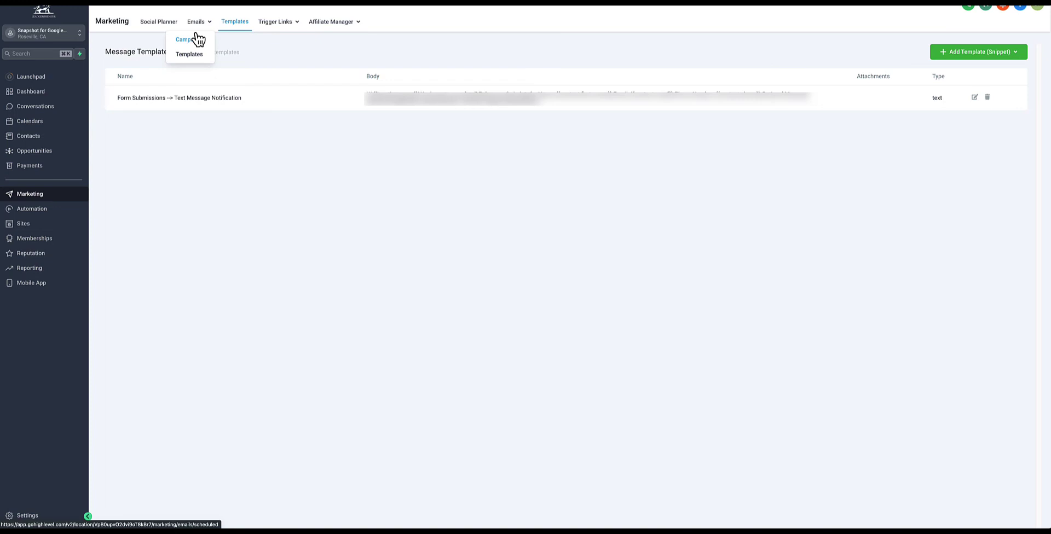
Review the list of automation workflows and the list of site funnels.
left_click(54, 210)
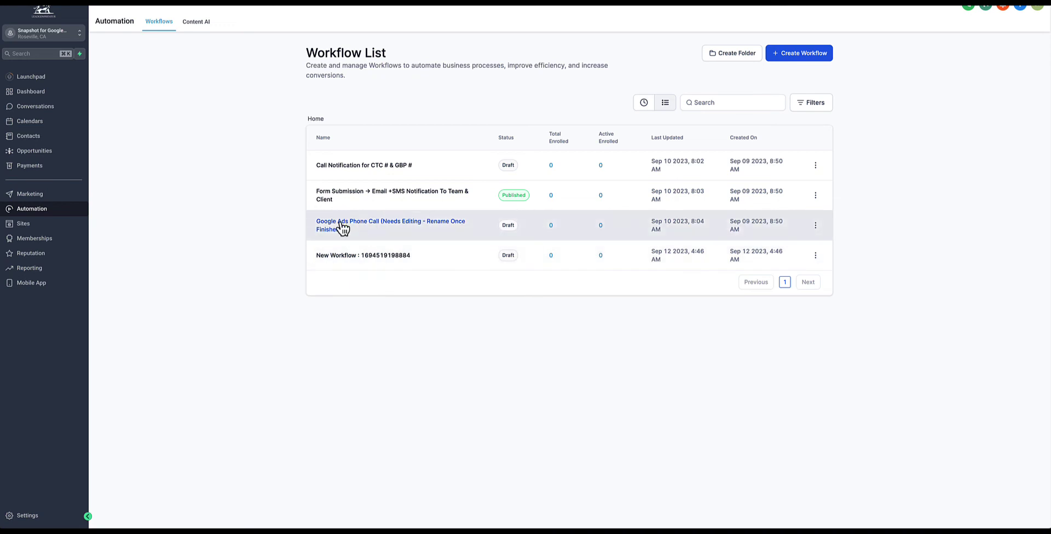
left_click(59, 224)
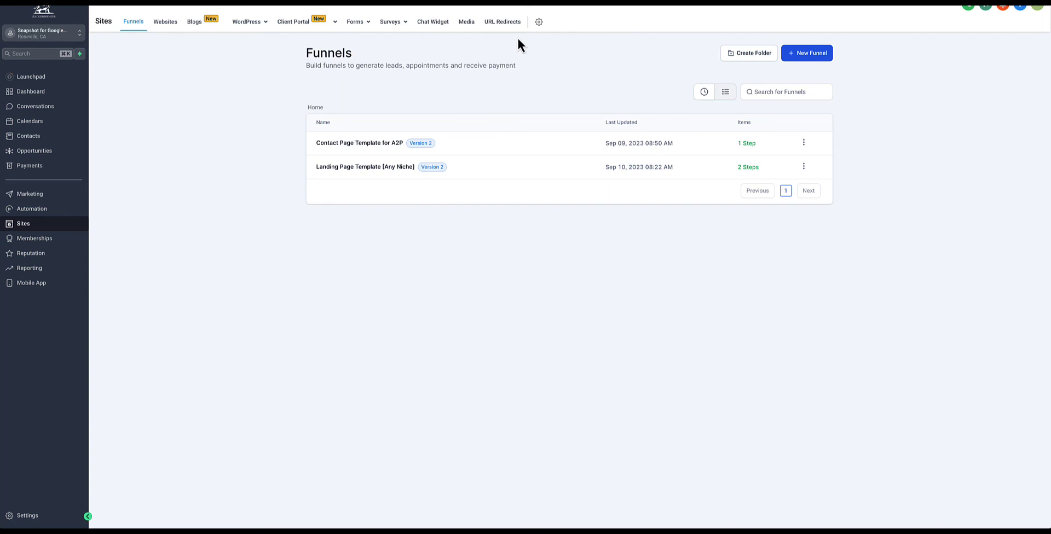
left_click(342, 28)
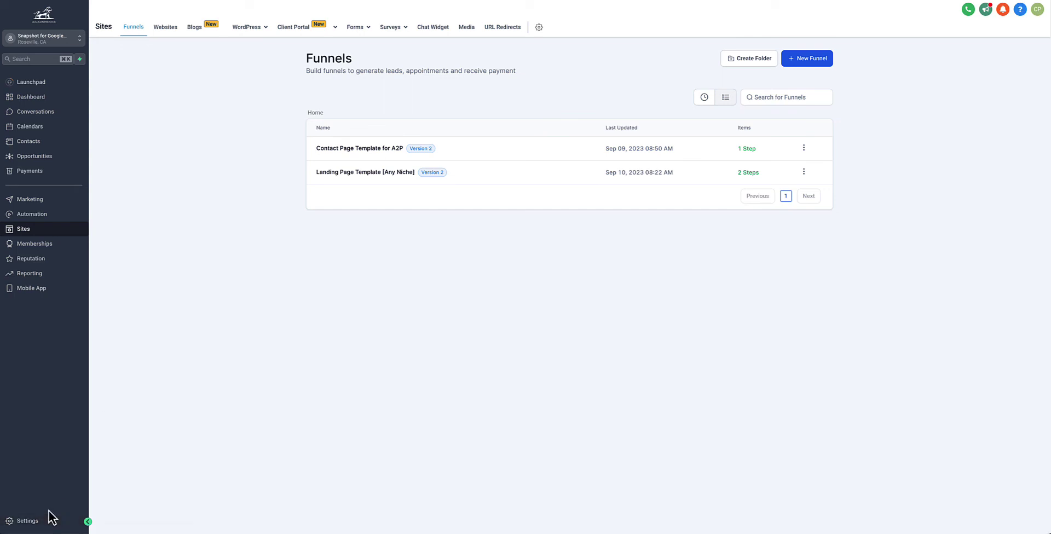
View the account's phone number management settings and leave the settings.
left_click(29, 520)
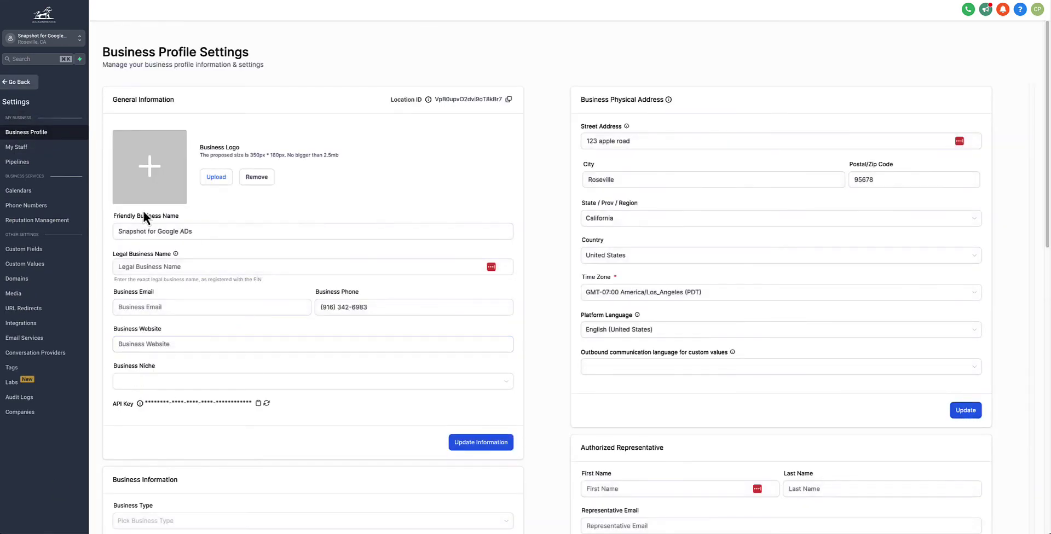
left_click(53, 207)
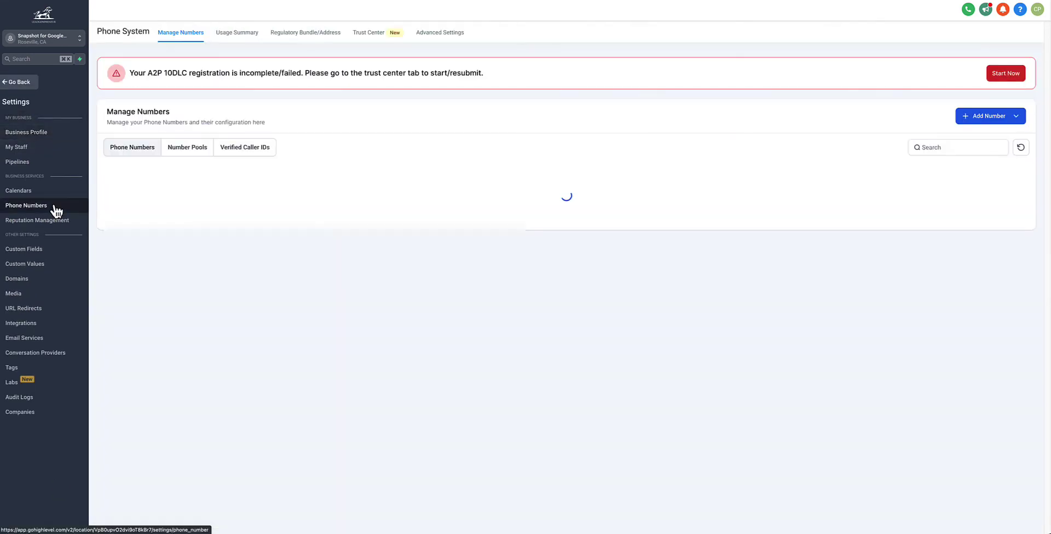
left_click(37, 85)
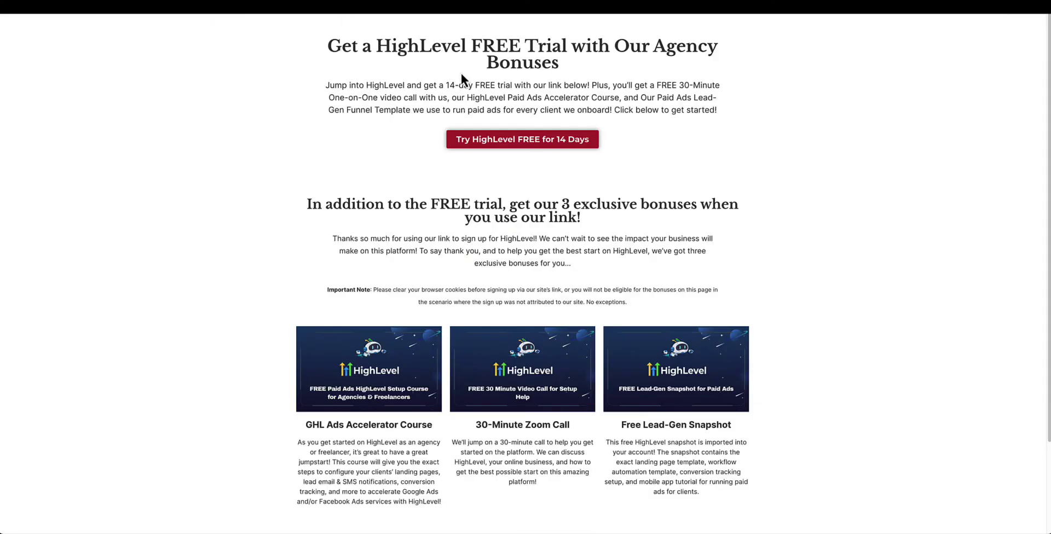